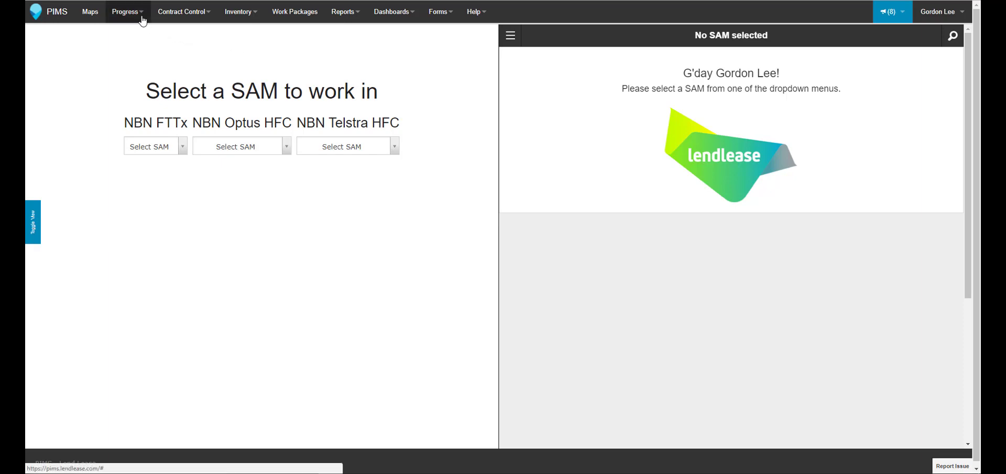
Open the Review page of the progress claims
{"action": "left_click", "coordinate": [142, 19]}
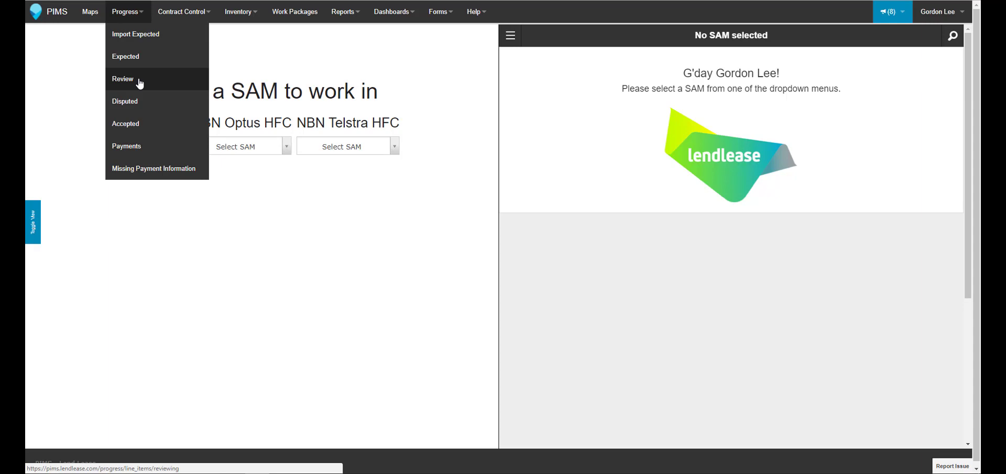
{"action": "left_click", "coordinate": [123, 79]}
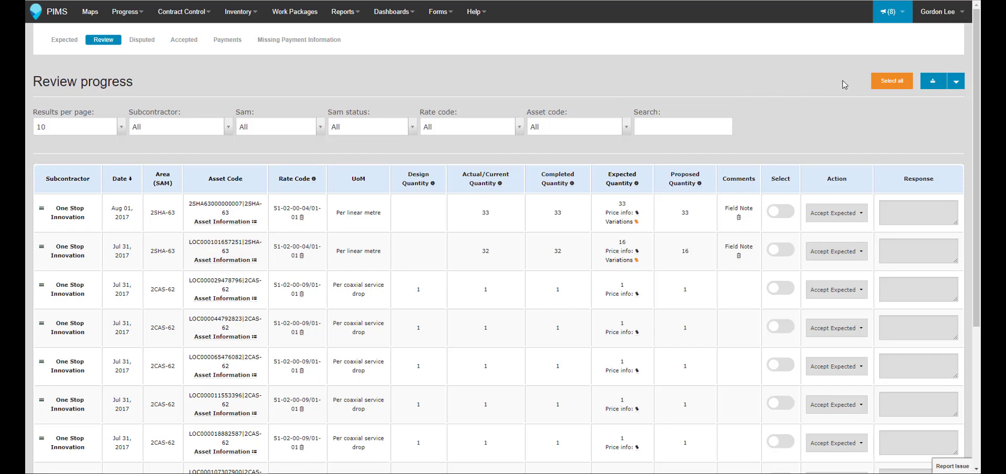
Select and unselect all claims under review, and check the CSV download options
{"action": "left_click", "coordinate": [900, 88]}
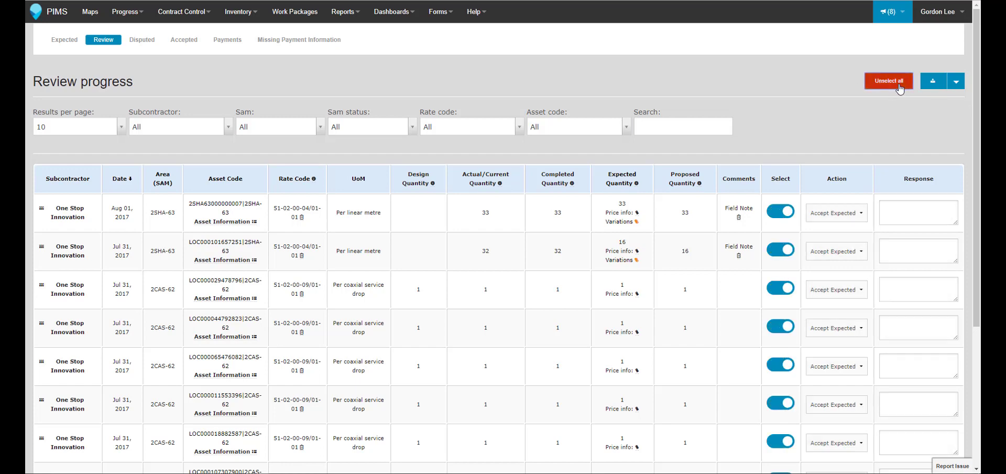
{"action": "left_click", "coordinate": [899, 88]}
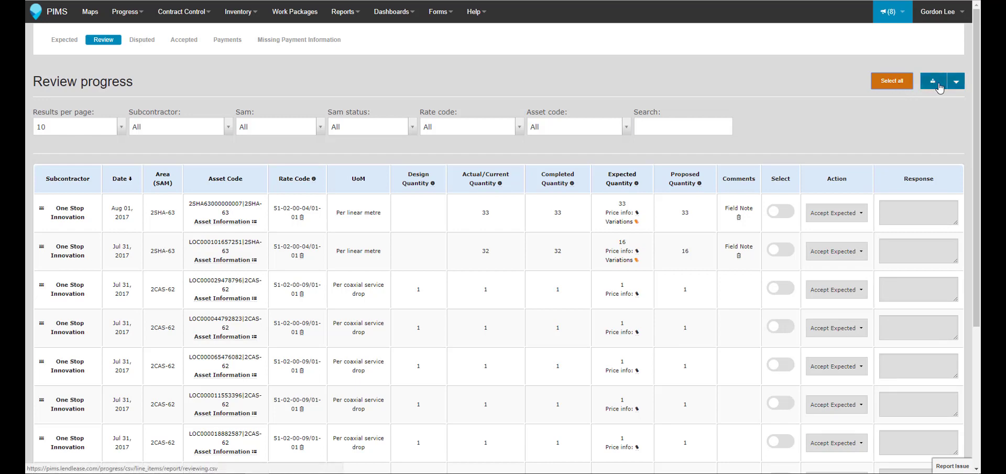
{"action": "left_click", "coordinate": [956, 85]}
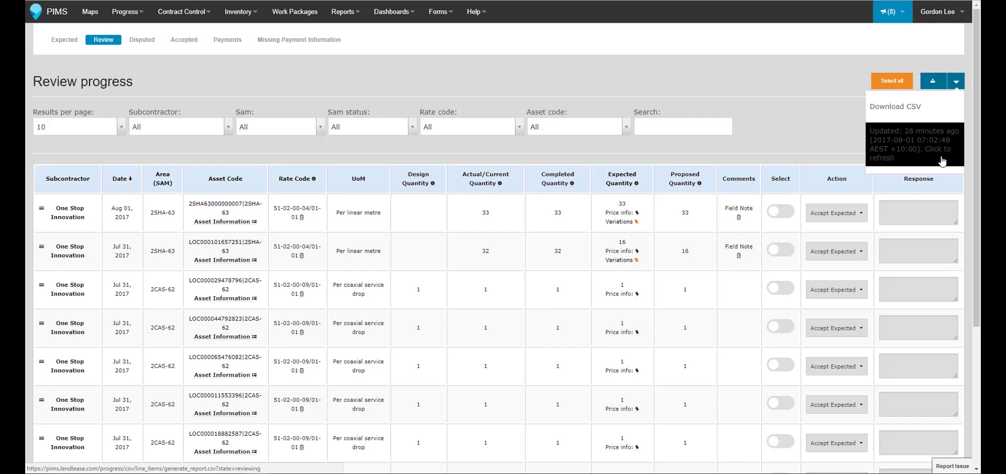
{"action": "left_click", "coordinate": [862, 80]}
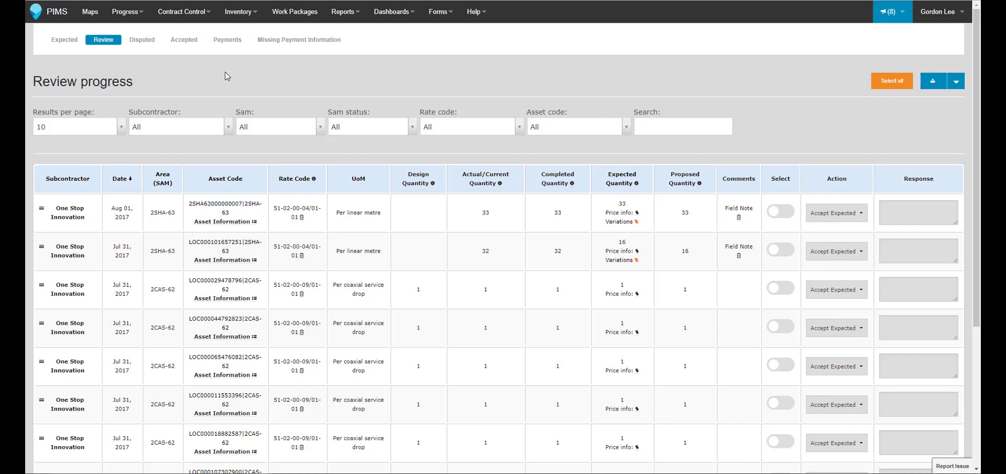
View the results-per-page options and search the Subcontractor filter for "Train" without applying a filter
{"action": "left_click", "coordinate": [116, 129]}
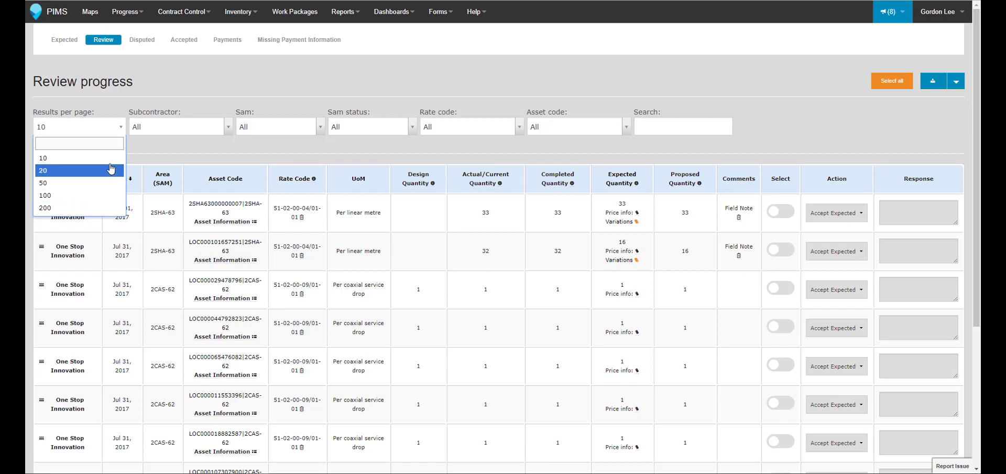
{"action": "left_click", "coordinate": [115, 112]}
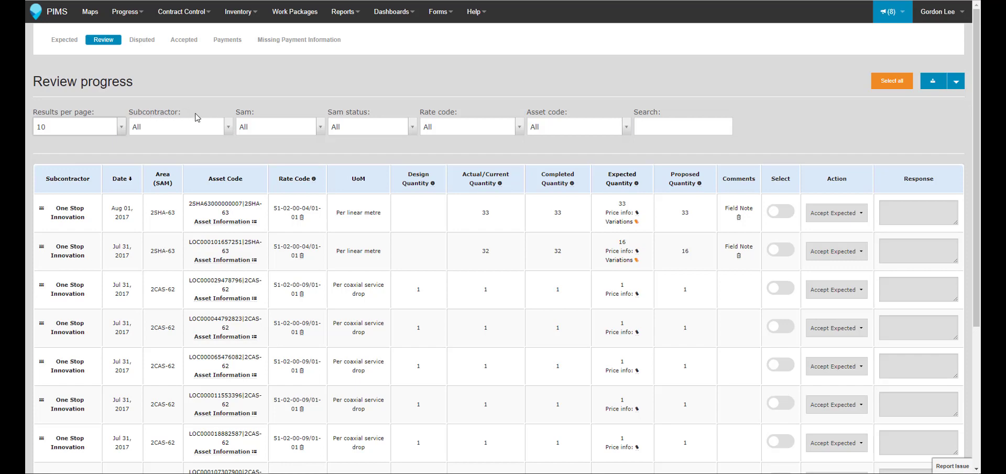
{"action": "left_click", "coordinate": [222, 134]}
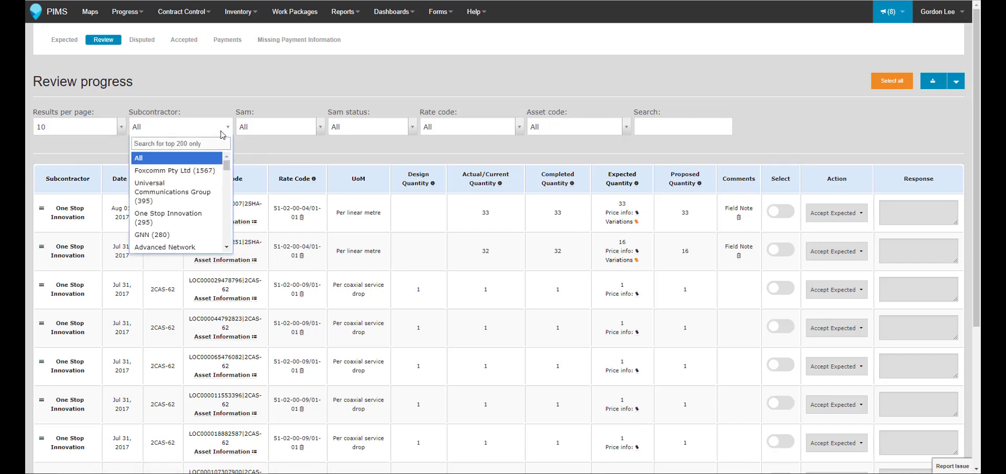
{"action": "type", "text": "Train"}
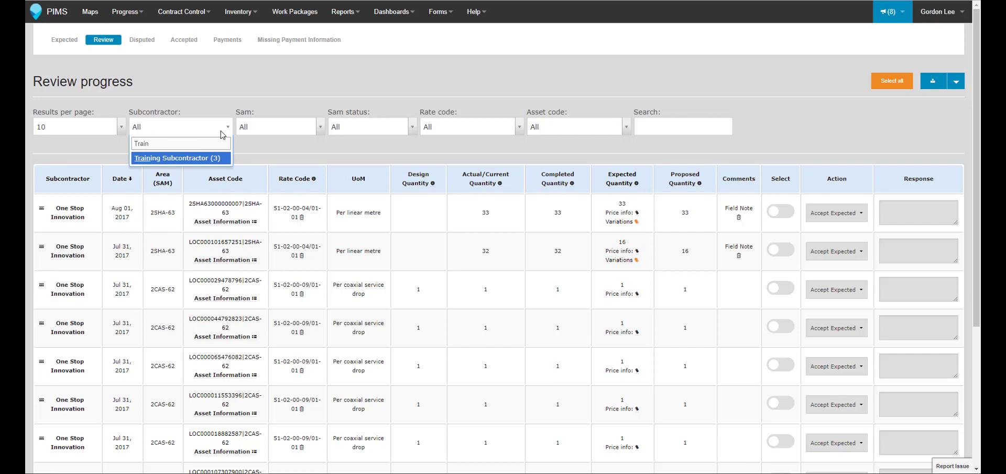
{"action": "key", "text": "BackSpace"}
{"action": "key", "text": "BackSpace"}
{"action": "key", "text": "BackSpace"}
{"action": "key", "text": "BackSpace"}
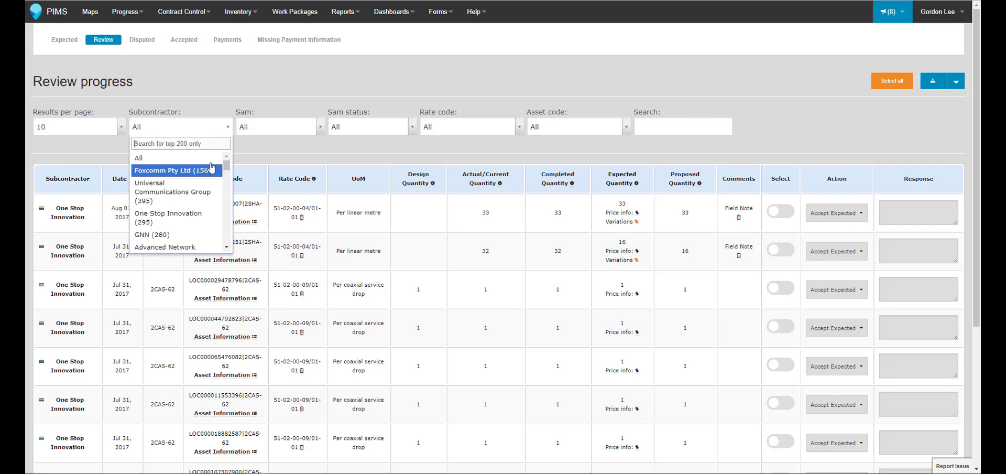
{"action": "left_click", "coordinate": [213, 116]}
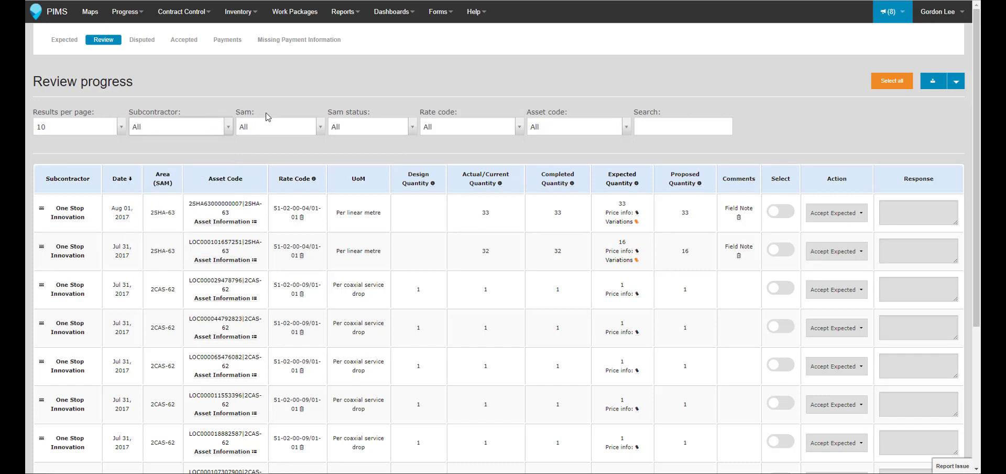
View the available options of the Sam and Sam status filters
{"action": "left_click", "coordinate": [287, 129]}
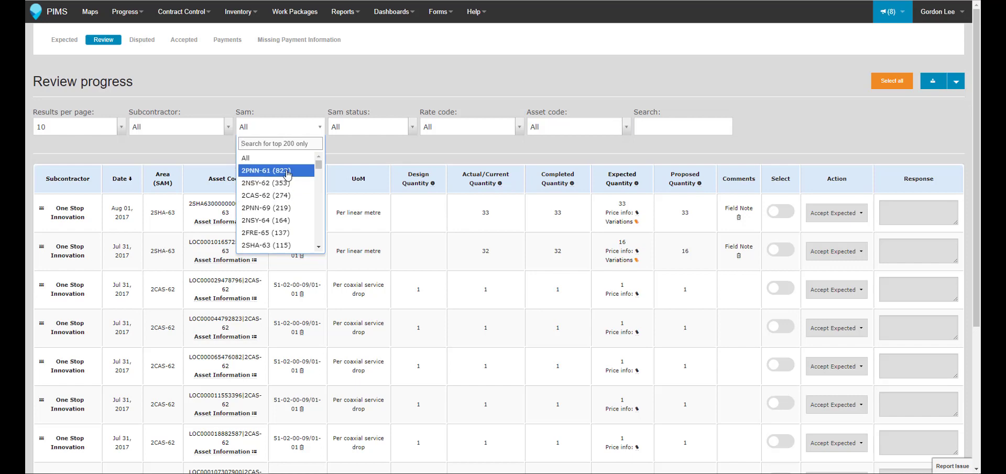
{"action": "left_click", "coordinate": [296, 113]}
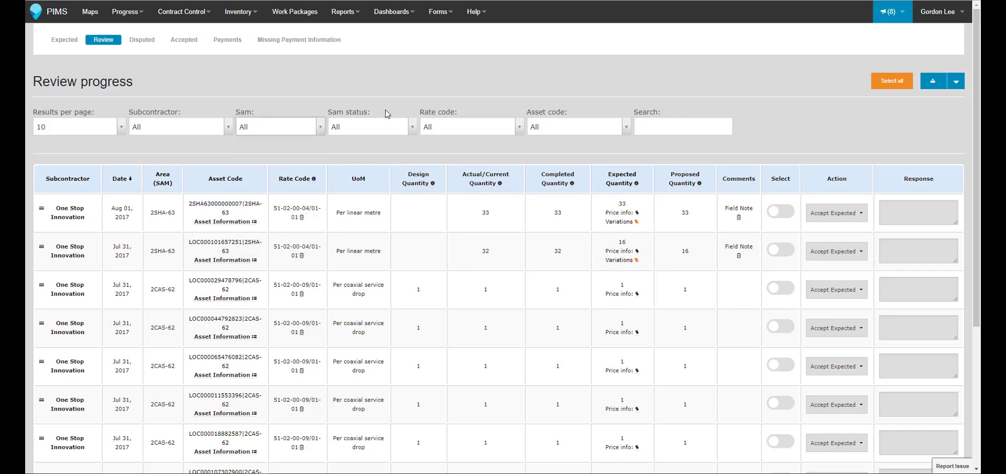
{"action": "left_click", "coordinate": [400, 128]}
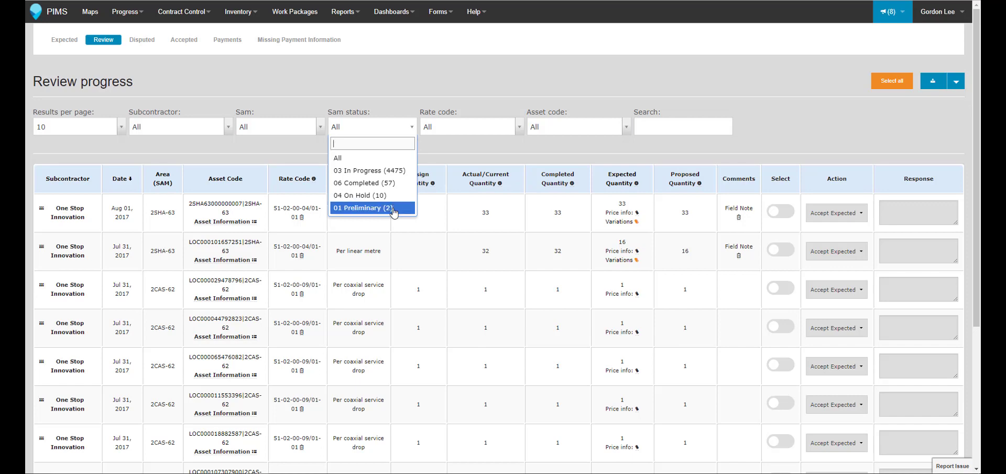
{"action": "left_click", "coordinate": [389, 117]}
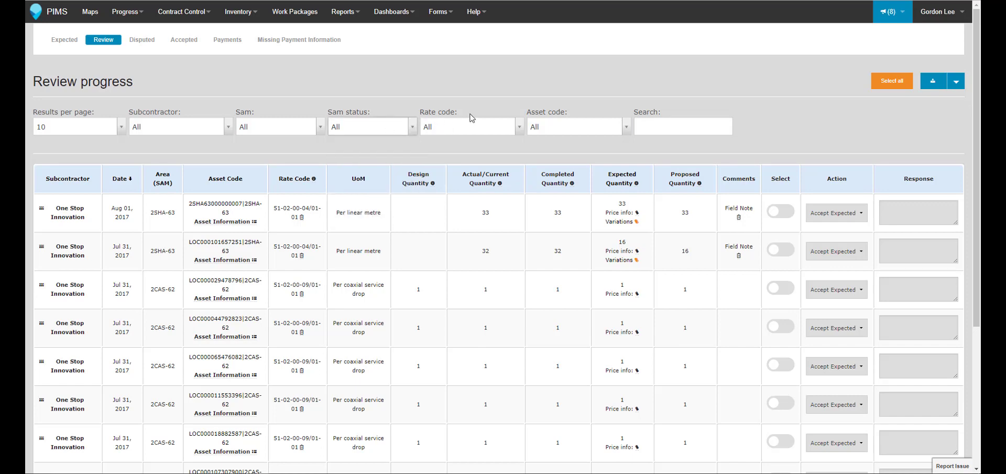
Search the Rate code filter for "20-00-01", clear the search, and view the Asset code filter's options
{"action": "left_click", "coordinate": [481, 131]}
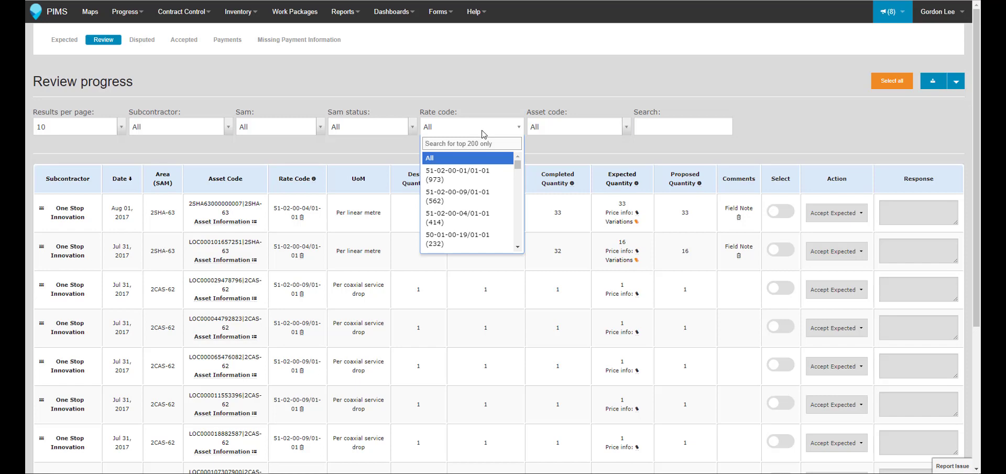
{"action": "type", "text": "20-0"}
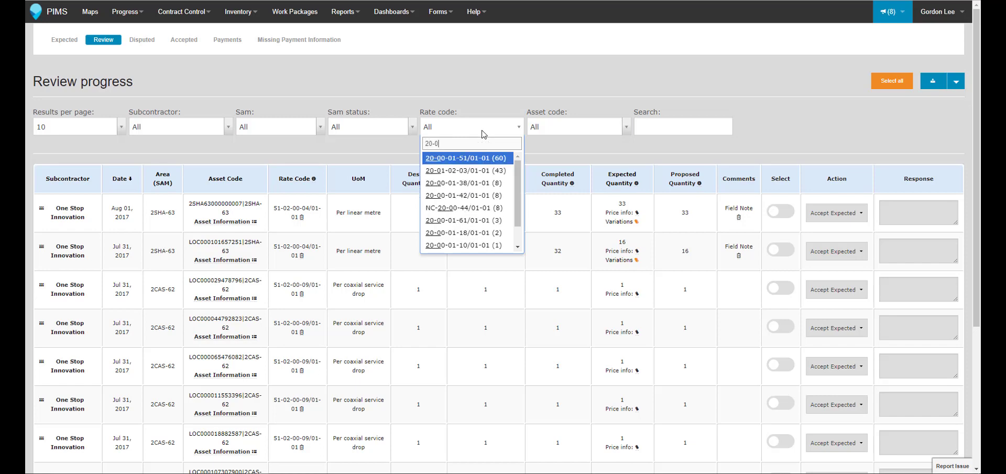
{"action": "type", "text": "0-01"}
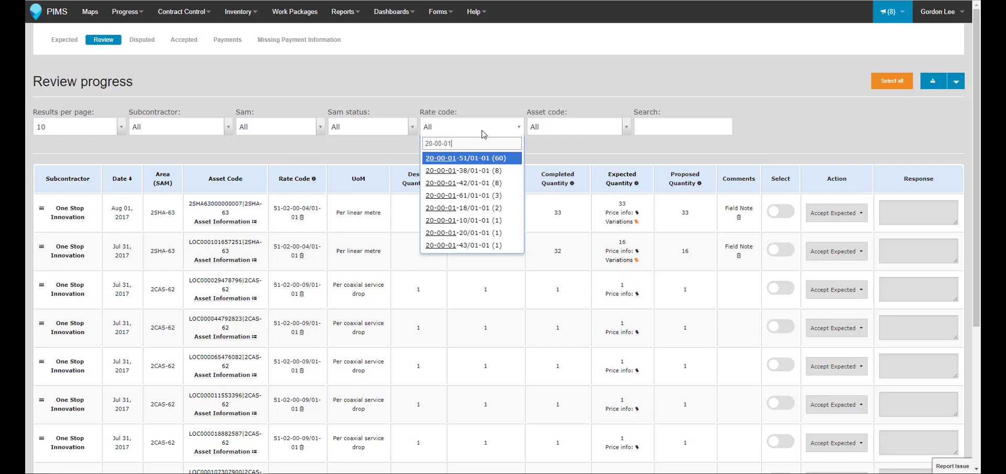
{"action": "key", "text": "BackSpace"}
{"action": "key", "text": "BackSpace"}
{"action": "key", "text": "BackSpace"}
{"action": "key", "text": "BackSpace"}
{"action": "key", "text": "BackSpace"}
{"action": "key", "text": "BackSpace"}
{"action": "key", "text": "BackSpace"}
{"action": "key", "text": "BackSpace"}
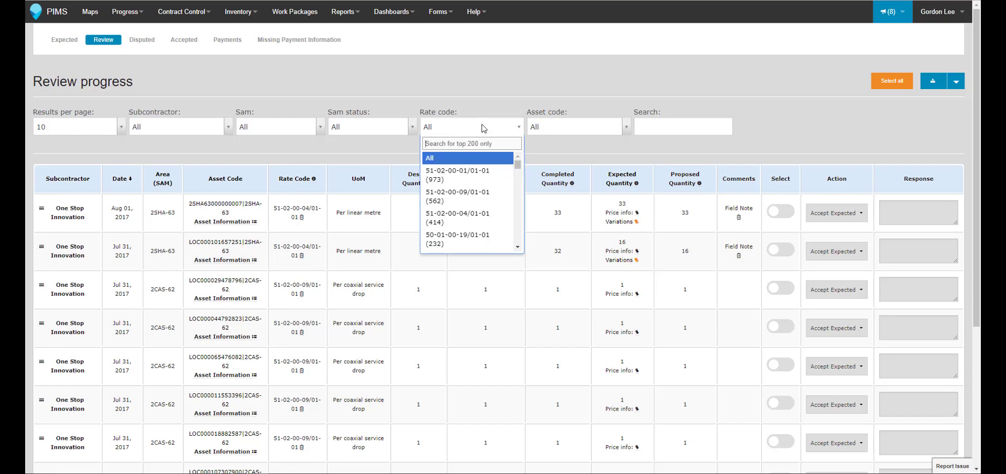
{"action": "left_click", "coordinate": [483, 113]}
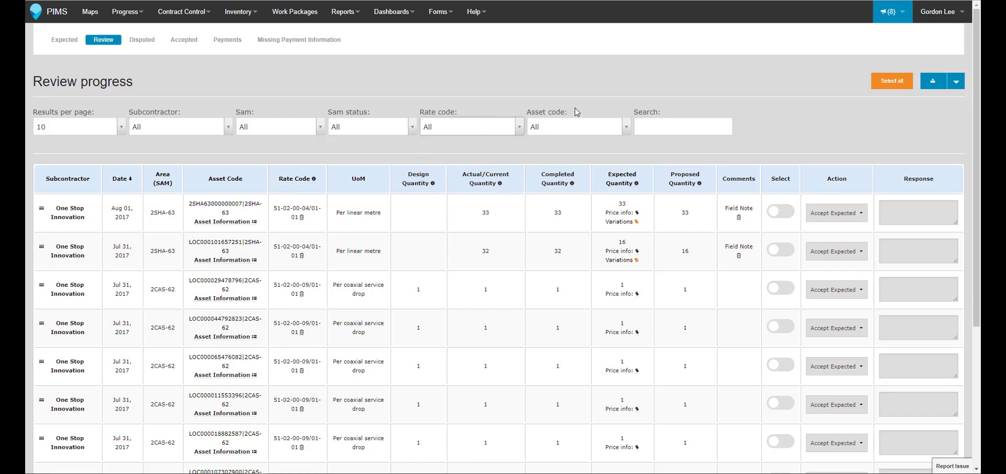
{"action": "left_click", "coordinate": [604, 128]}
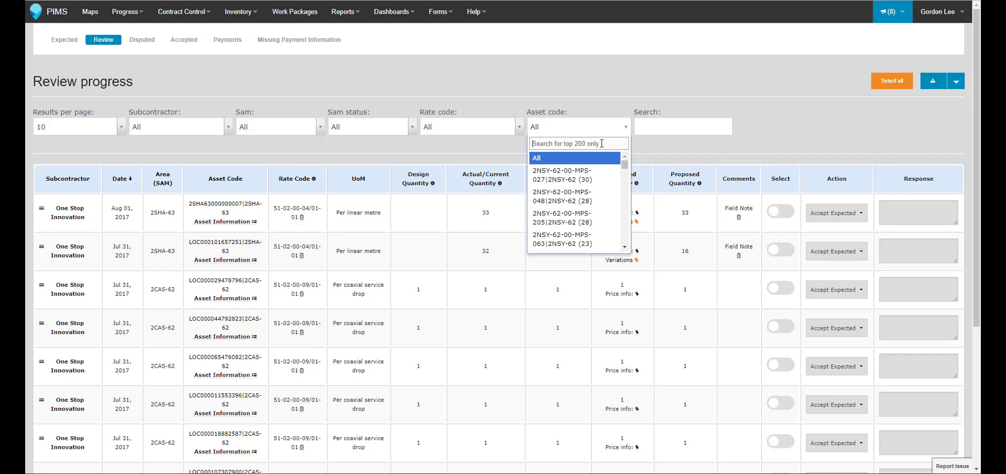
{"action": "left_click", "coordinate": [601, 115]}
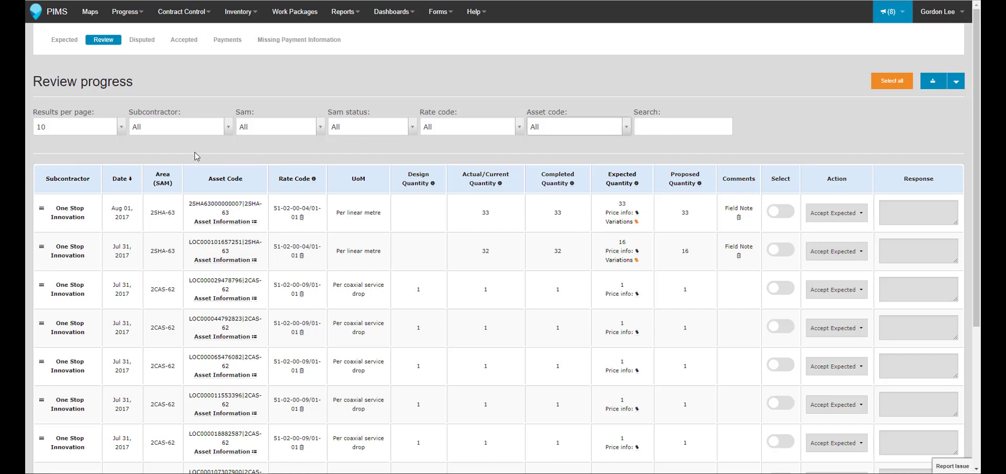
Filter the claims by subcontractor Training Subcontractor and SAM DUMMY
{"action": "left_click", "coordinate": [193, 134]}
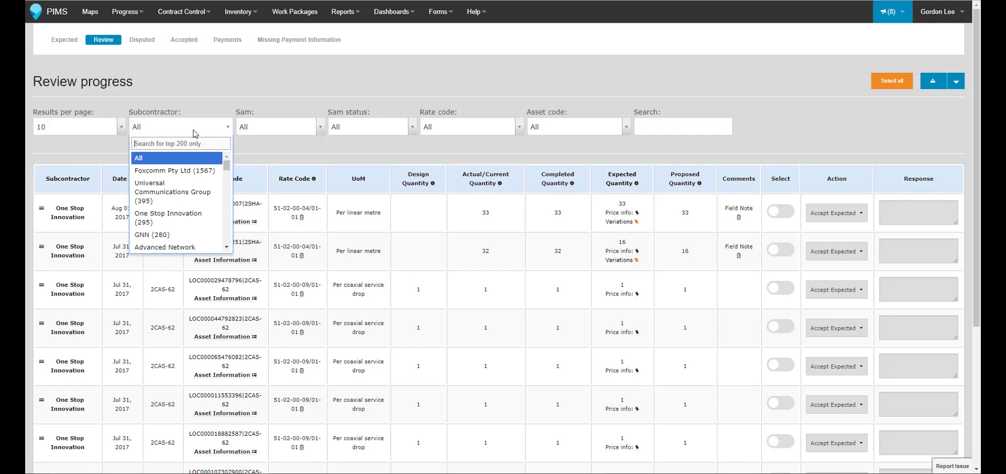
{"action": "type", "text": "Training"}
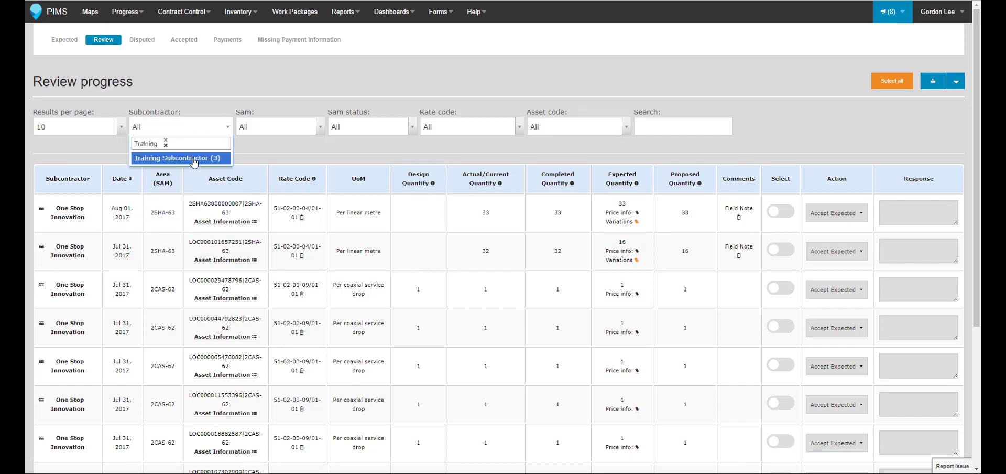
{"action": "left_click", "coordinate": [193, 158]}
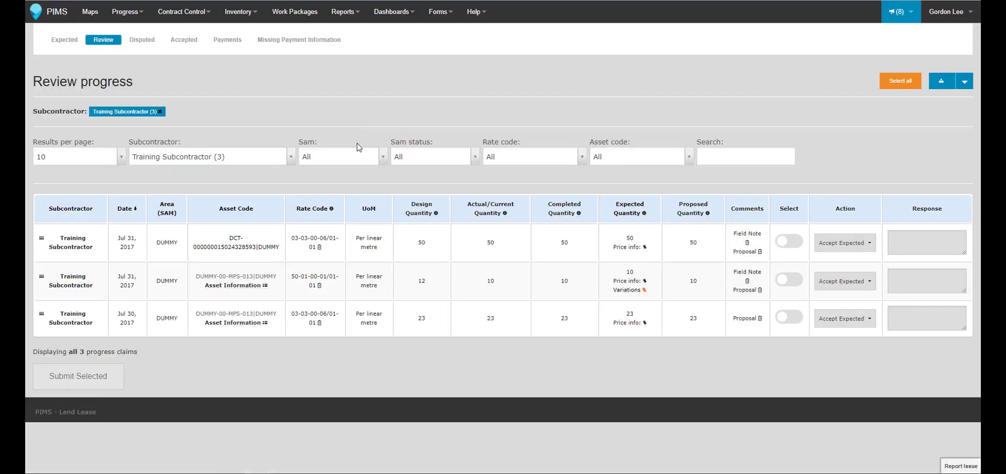
{"action": "left_click", "coordinate": [360, 156]}
{"action": "left_click", "coordinate": [353, 194]}
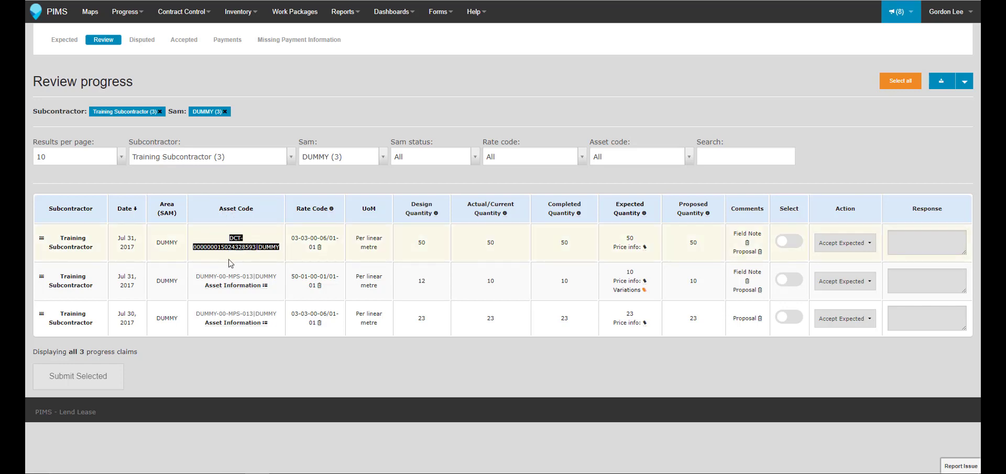
Check the asset information of the second claim, and the rate code description and price info of the first claim
{"action": "left_click", "coordinate": [229, 287]}
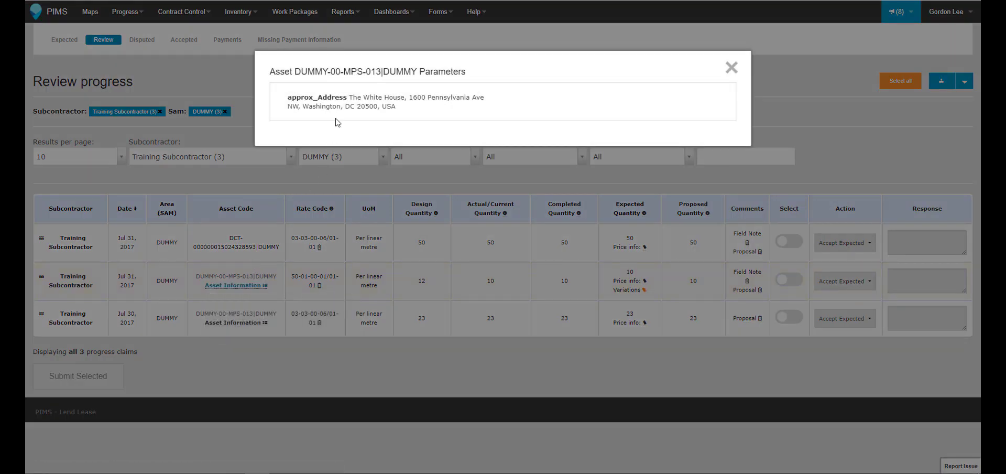
{"action": "left_click", "coordinate": [731, 68]}
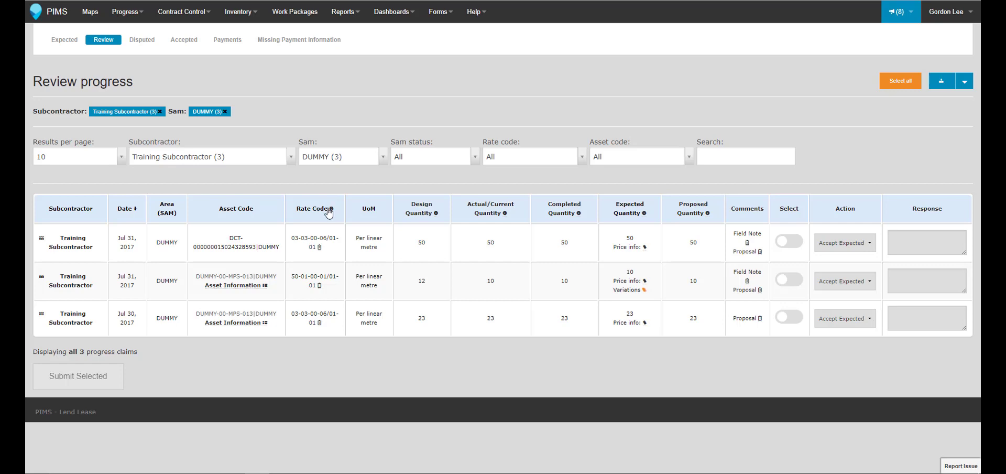
{"action": "left_click", "coordinate": [321, 248]}
{"action": "mouse_move", "coordinate": [645, 249]}
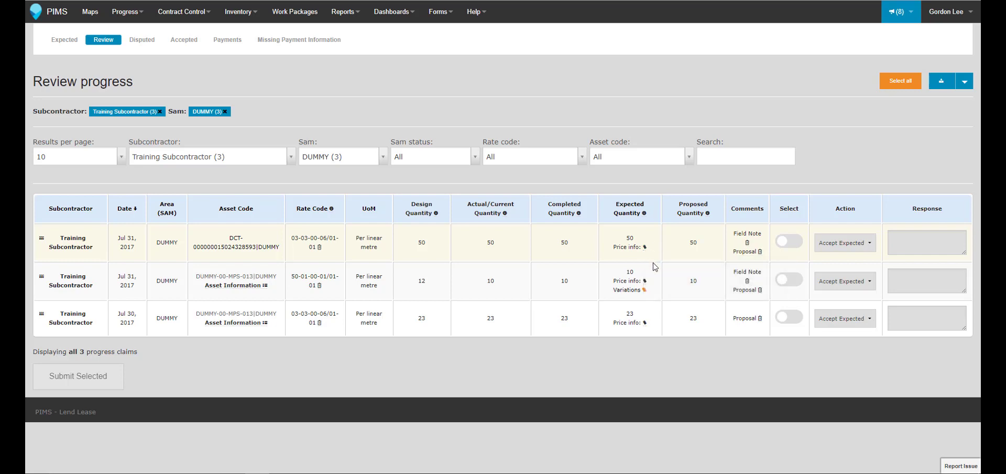
Review the variations of the 50-01-00-01/01-01 claim and read the first claim's field note
{"action": "left_click", "coordinate": [643, 291]}
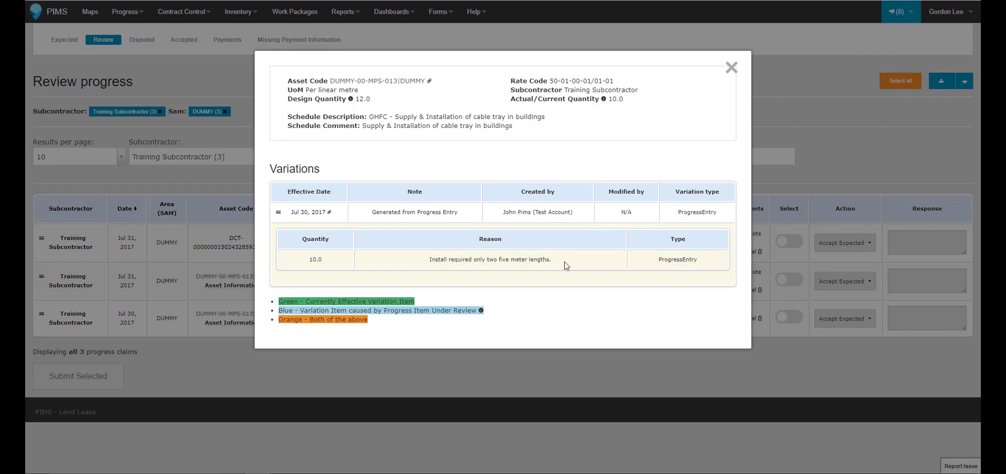
{"action": "left_click", "coordinate": [730, 69]}
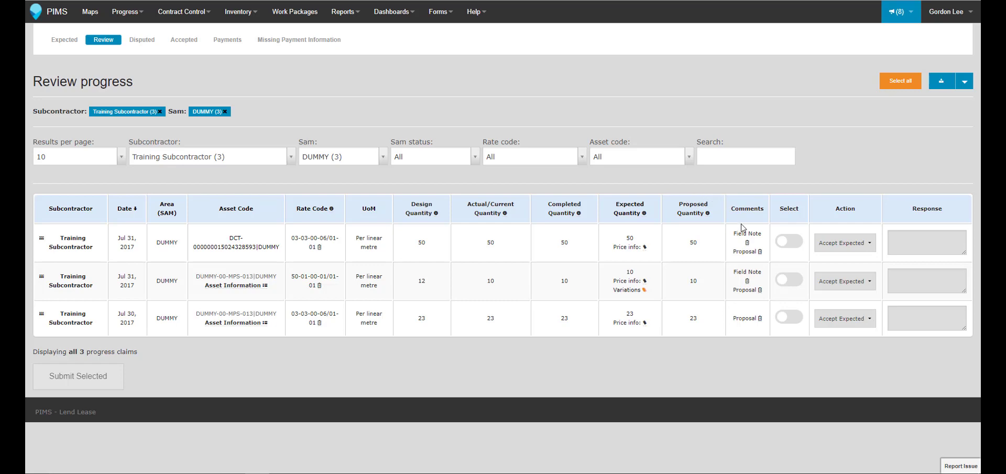
{"action": "left_click", "coordinate": [747, 243]}
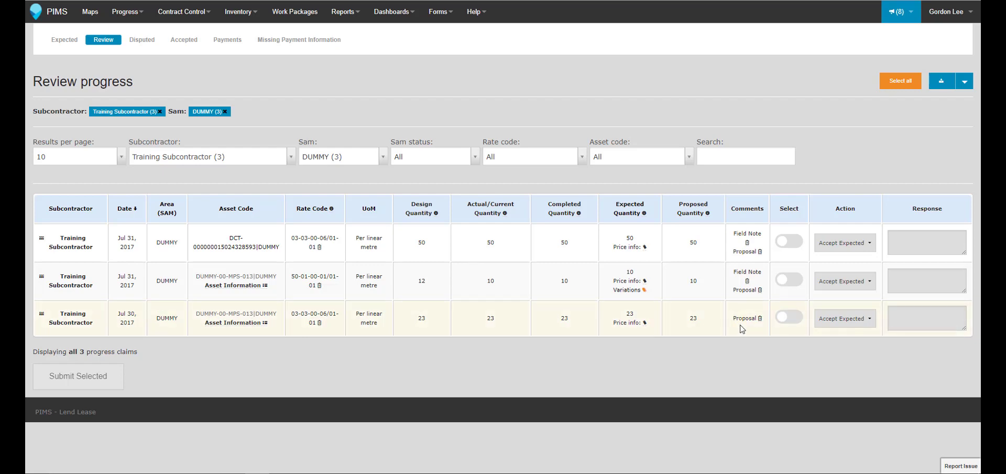
Open the asset DUMMY-00-MPS-013|DUMMY of the Jul 30, 2017 claim in the map view
{"action": "triple_click", "coordinate": [242, 314]}
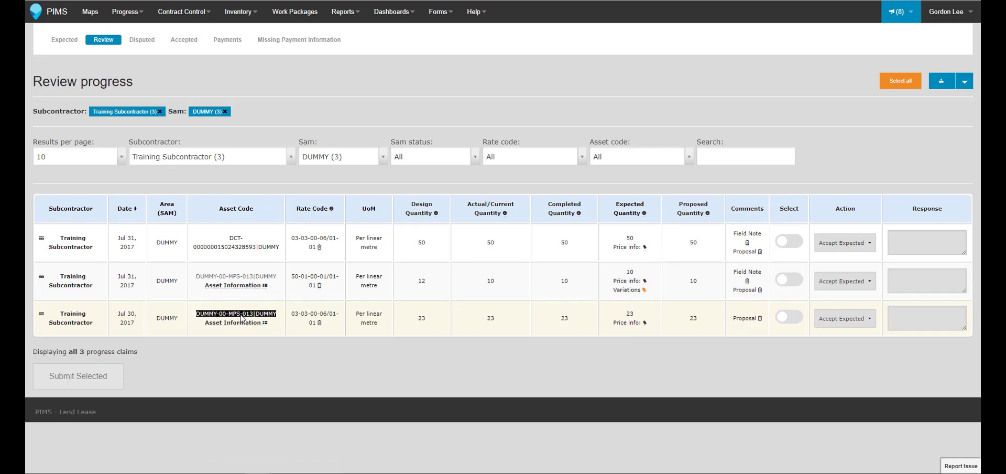
{"action": "left_click", "coordinate": [242, 320]}
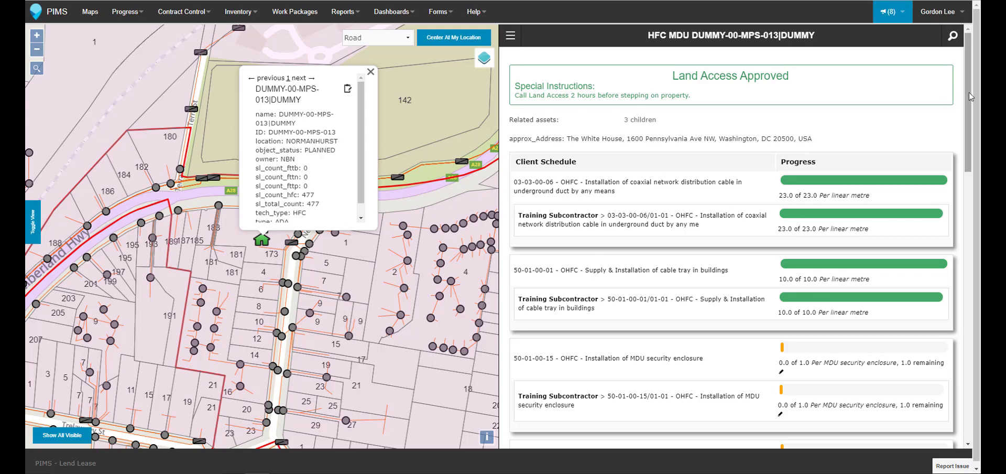
Review the client schedule progress of asset DUMMY-00-MPS-013|DUMMY and examine the details of its 2017-07-30 progress entry
{"action": "left_click_drag", "start_coordinate": [969, 93], "coordinate": [972, 223]}
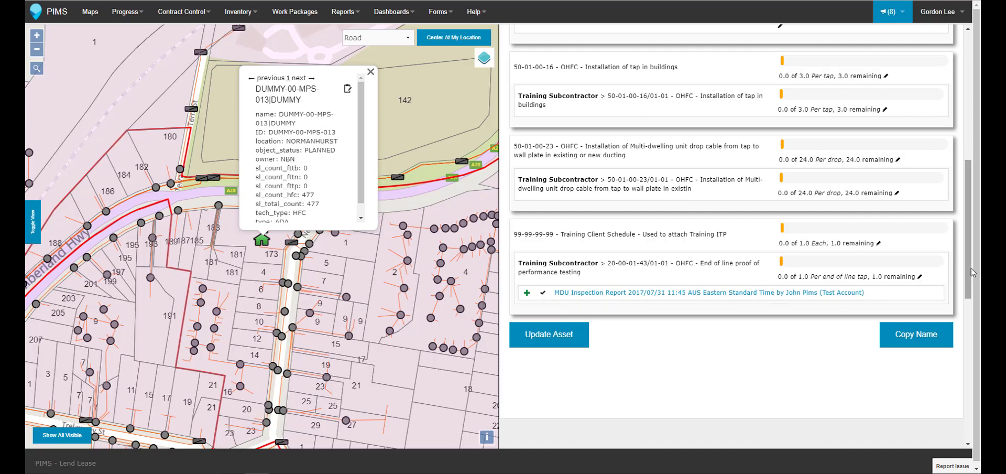
{"action": "left_click_drag", "start_coordinate": [973, 271], "coordinate": [972, 127]}
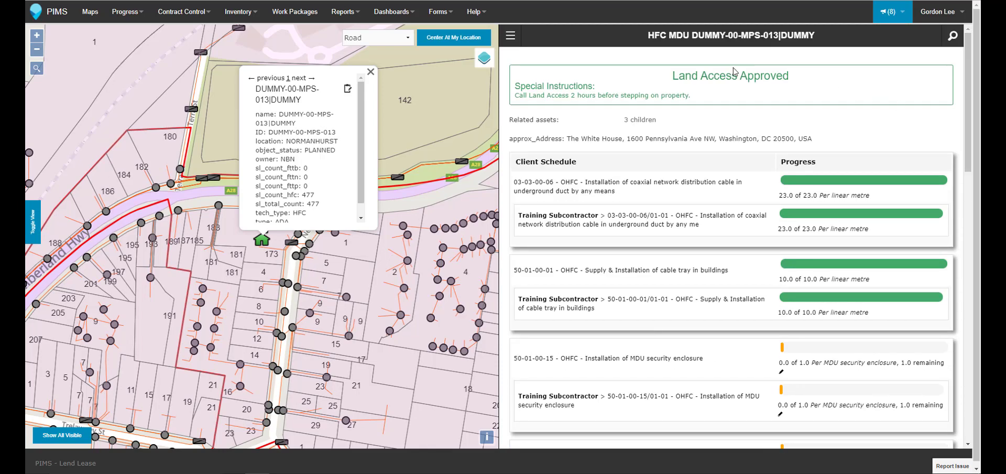
{"action": "mouse_move", "coordinate": [511, 37]}
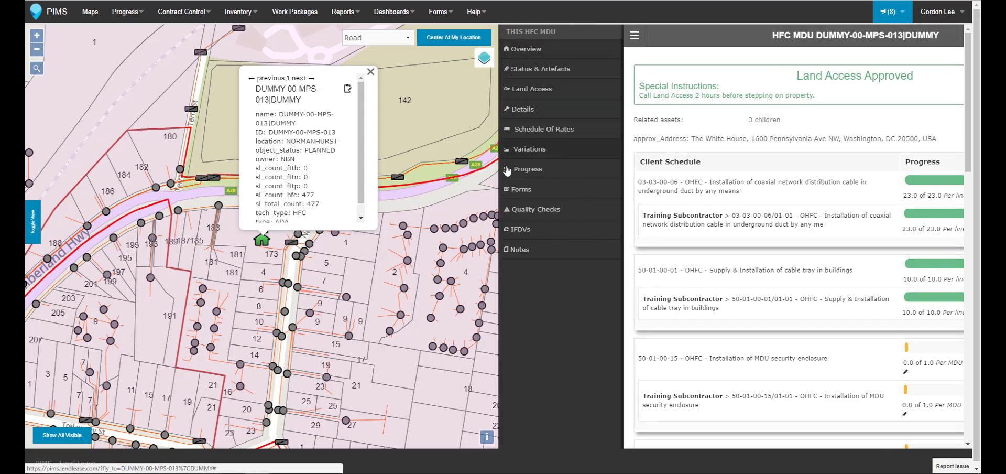
{"action": "left_click", "coordinate": [508, 168]}
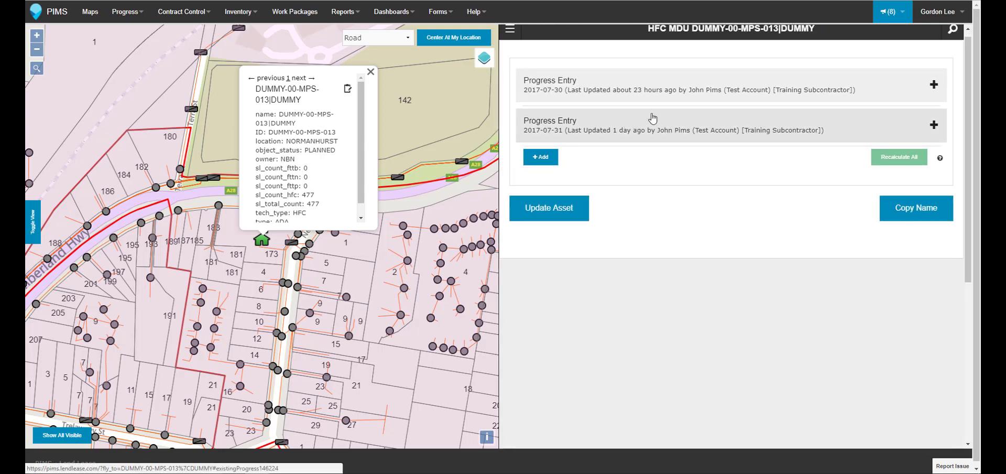
{"action": "left_click", "coordinate": [735, 96]}
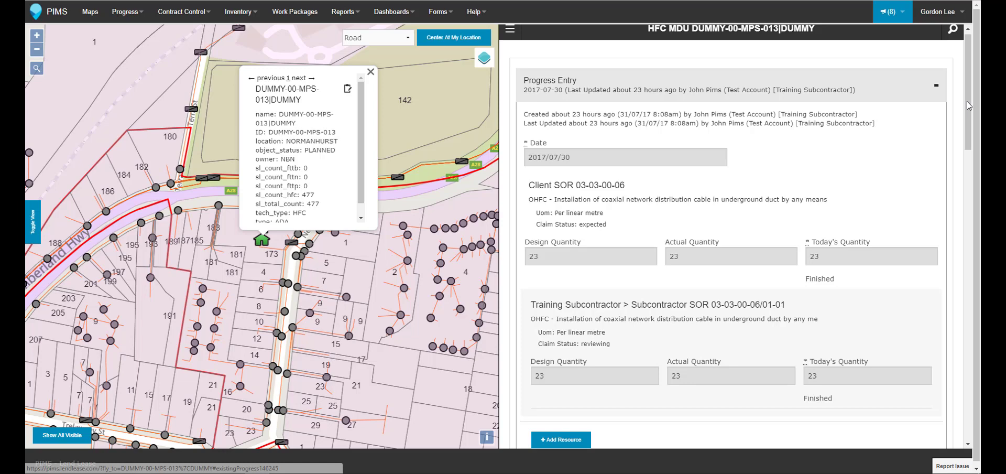
{"action": "left_click_drag", "start_coordinate": [966, 101], "coordinate": [975, 221]}
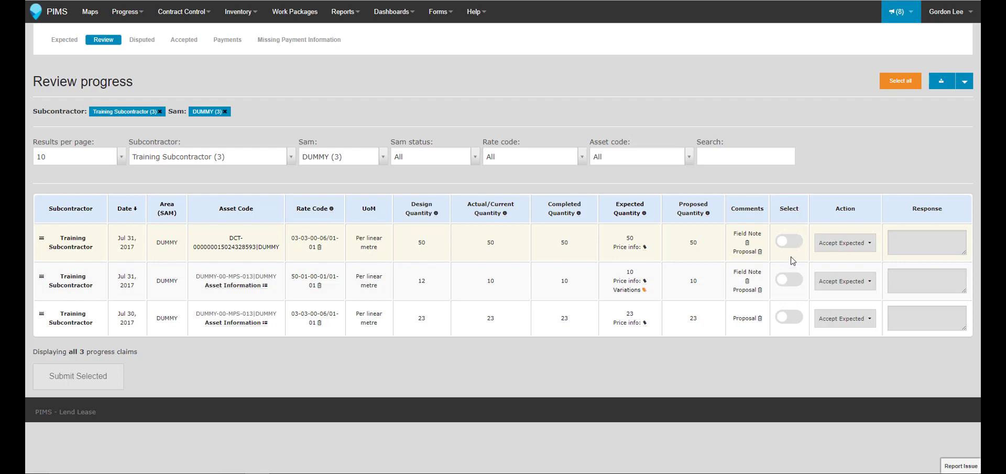
Select the two DUMMY-00-MPS-013|DUMMY claims for review and check the asset's 2017-07-31 progress entry
{"action": "left_click", "coordinate": [791, 317]}
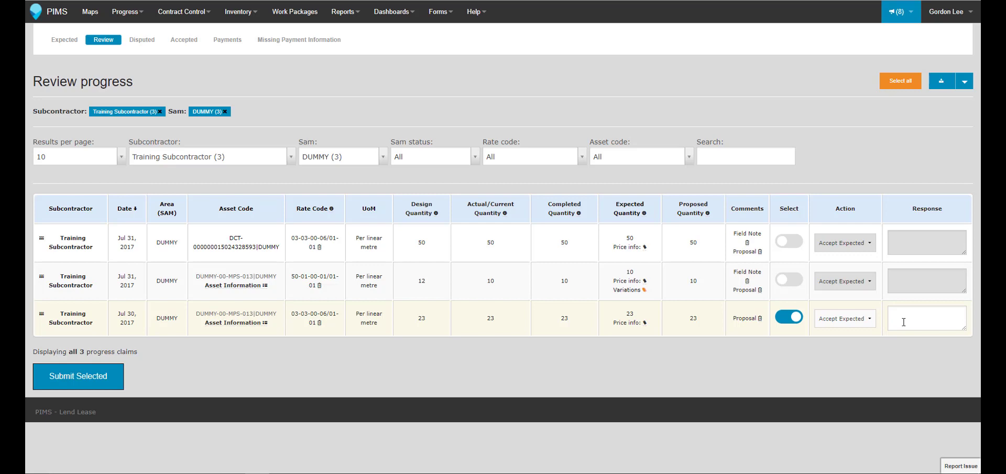
{"action": "left_click", "coordinate": [786, 278]}
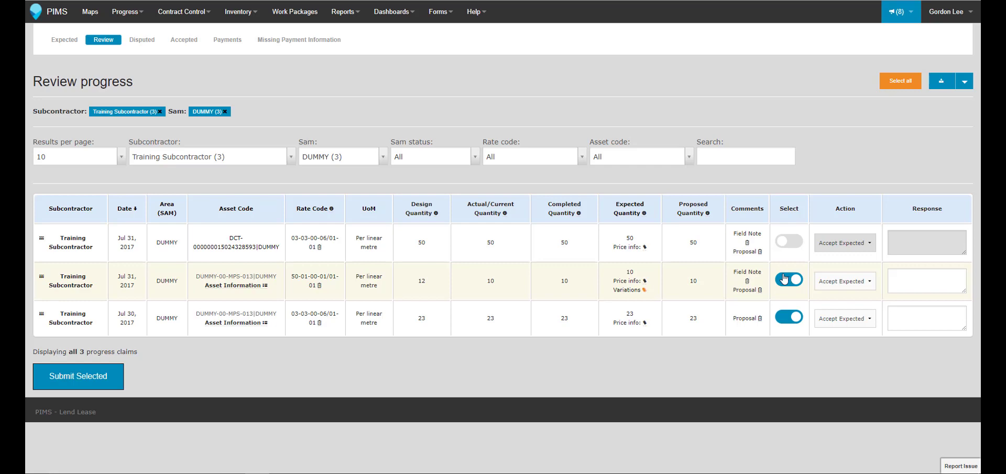
{"action": "left_click", "coordinate": [636, 295]}
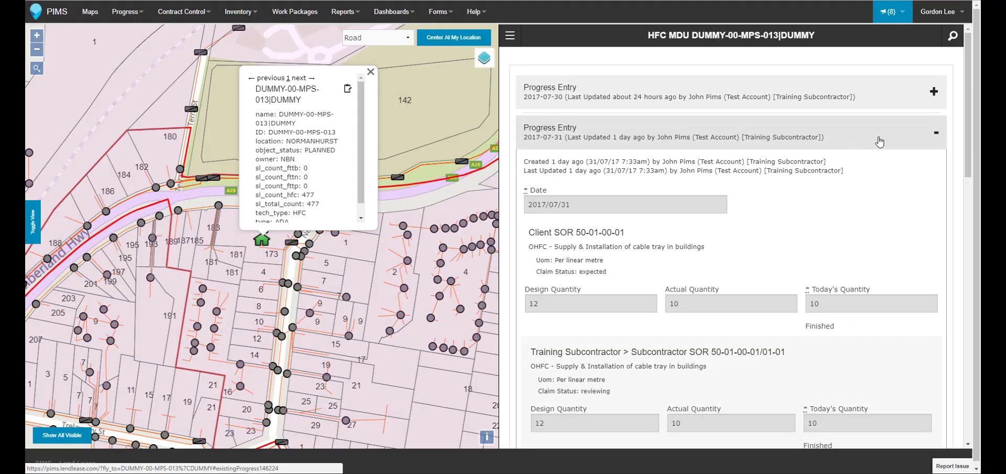
{"action": "left_click_drag", "start_coordinate": [968, 127], "coordinate": [971, 266]}
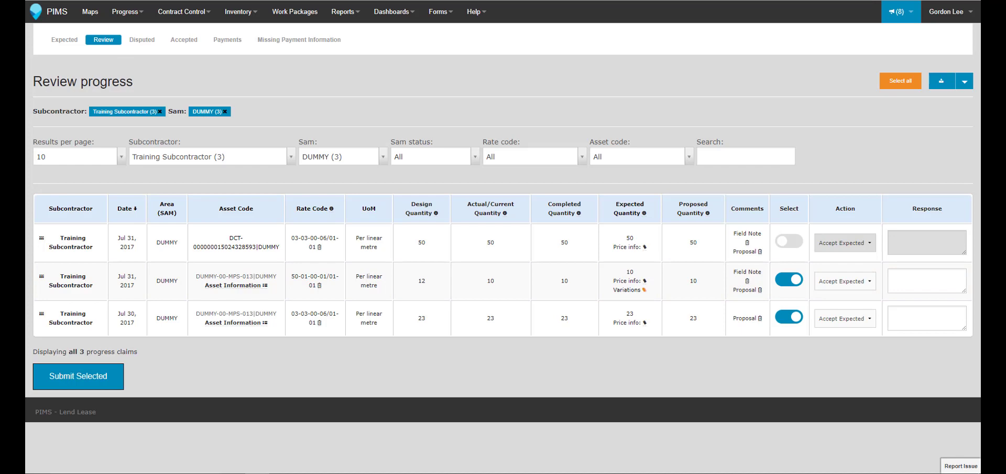
Set the action of the 50-01-00-01/01-01 claim to Dispute with the response "Photos Missing"
{"action": "left_click", "coordinate": [838, 288]}
{"action": "left_click", "coordinate": [841, 318]}
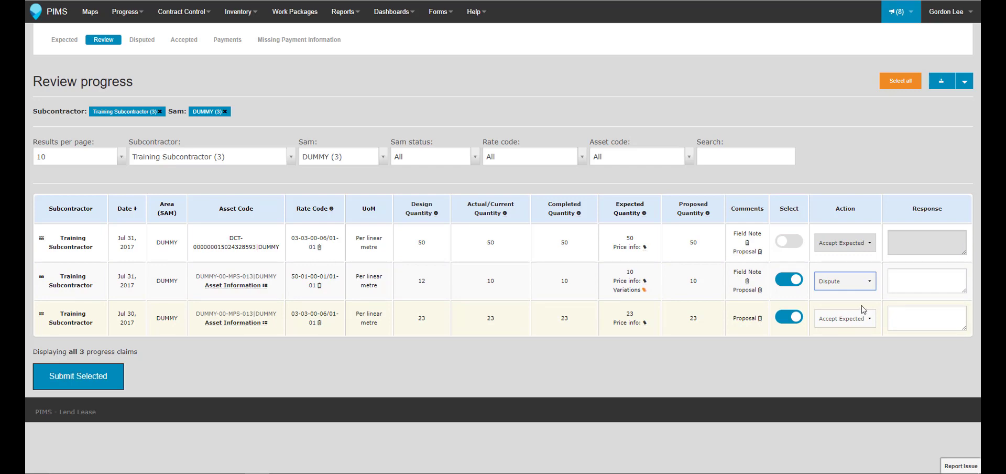
{"action": "left_click", "coordinate": [902, 283]}
{"action": "type", "text": "Pho"}
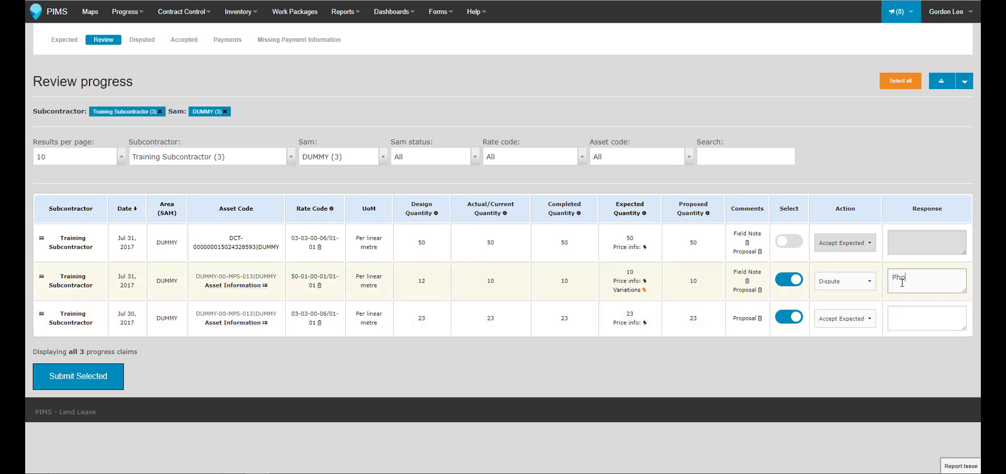
{"action": "type", "text": "tos Missing"}
{"action": "left_click", "coordinate": [883, 304]}
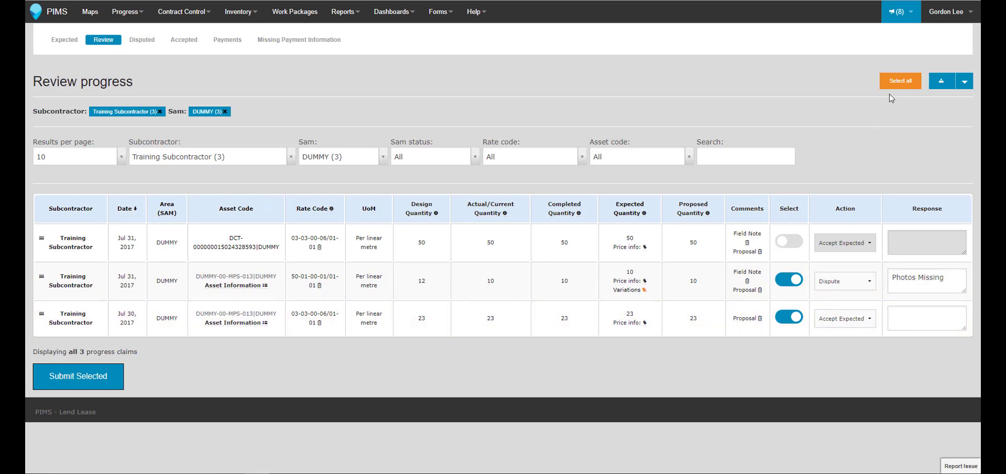
{"action": "left_click", "coordinate": [896, 80]}
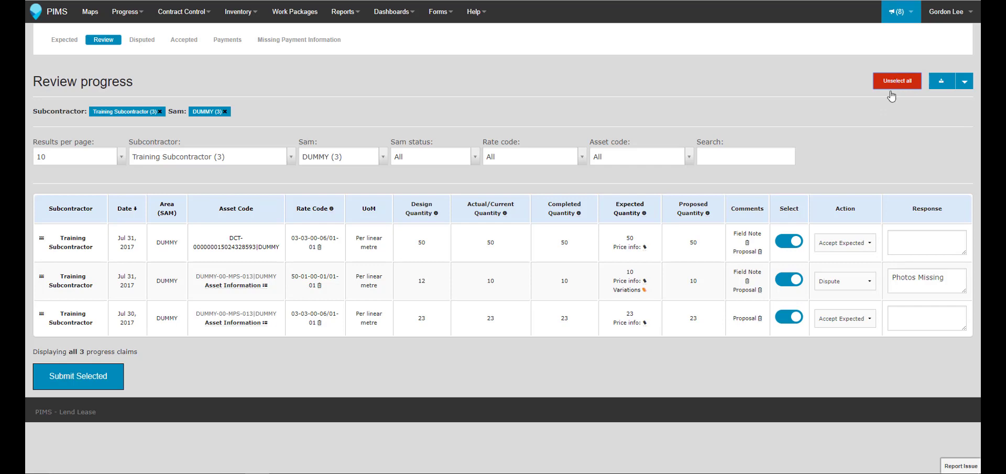
{"action": "left_click", "coordinate": [796, 242]}
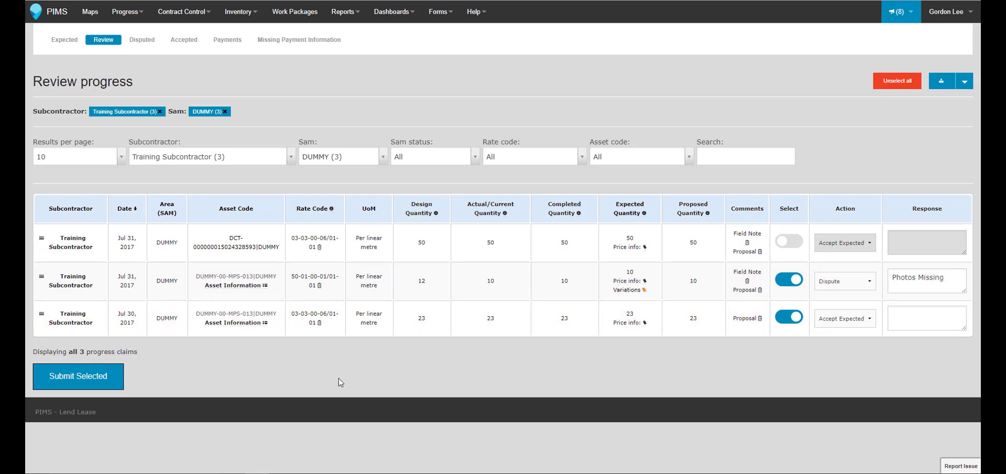
{"action": "left_click", "coordinate": [117, 385]}
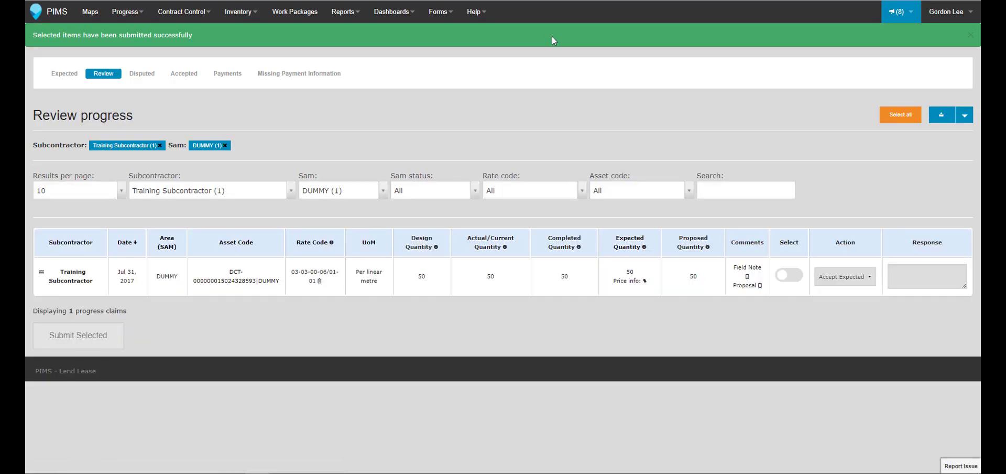